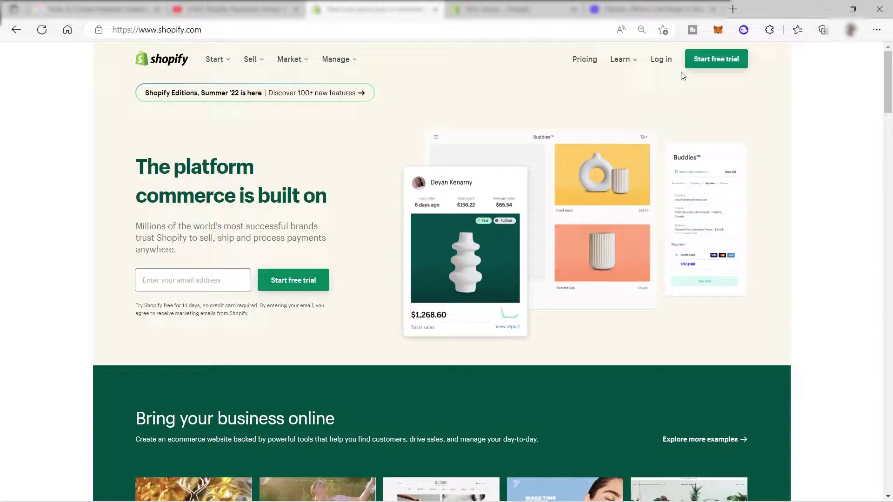
- Select the shopify.com web address in the browser's address bar
{"action": "left_click_drag", "start_coordinate": [203, 31], "coordinate": [131, 31]}
- Check the Inactive stores list, then open the active Shoppy Sample store's admin
{"action": "left_click", "coordinate": [765, 127]}
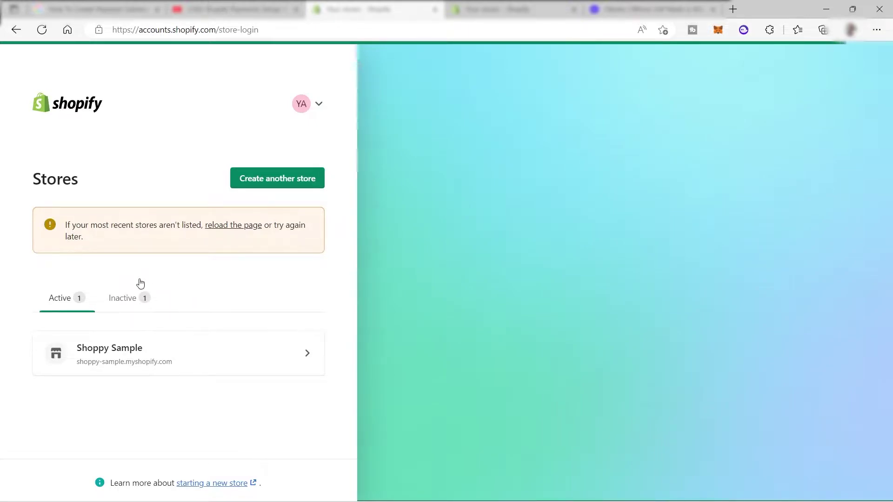
{"action": "left_click", "coordinate": [130, 306]}
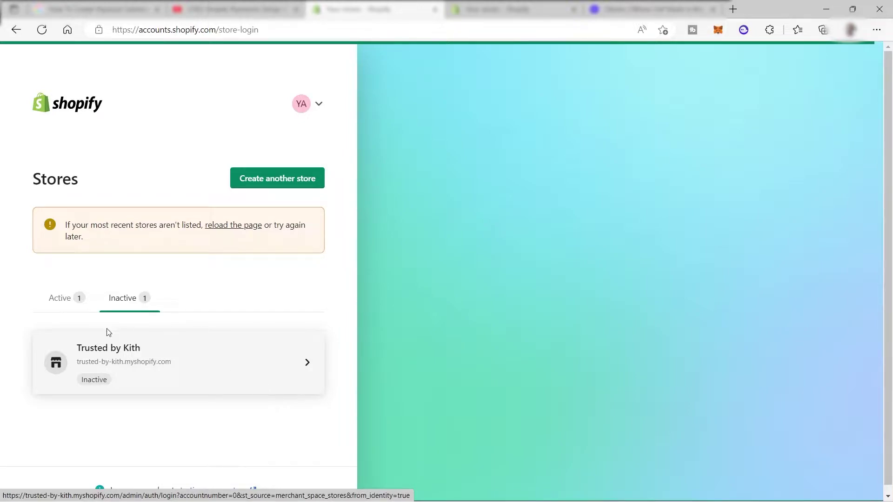
{"action": "left_click", "coordinate": [60, 302]}
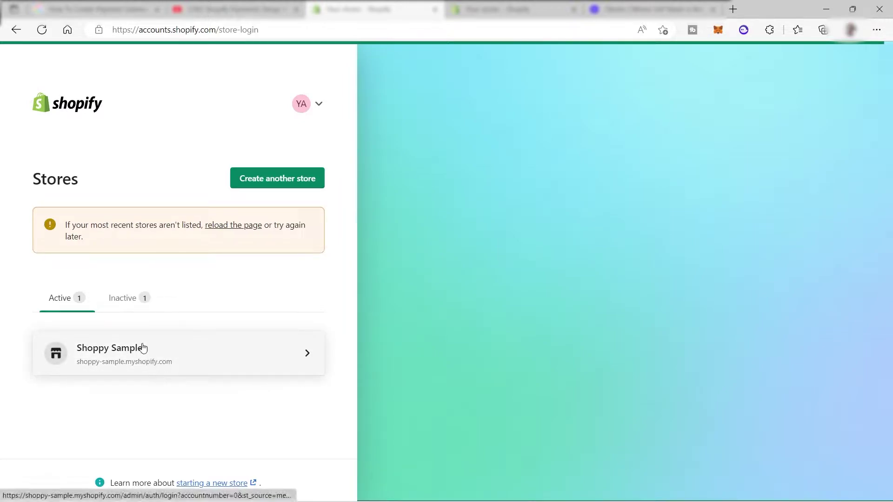
{"action": "left_click", "coordinate": [151, 360]}
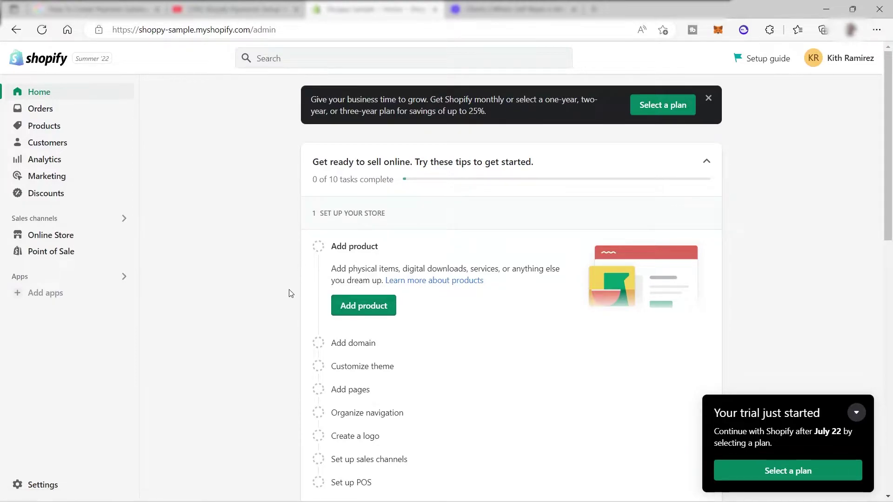
- Close the setup guide and start a blank new product from the empty Products page
{"action": "left_click", "coordinate": [365, 314]}
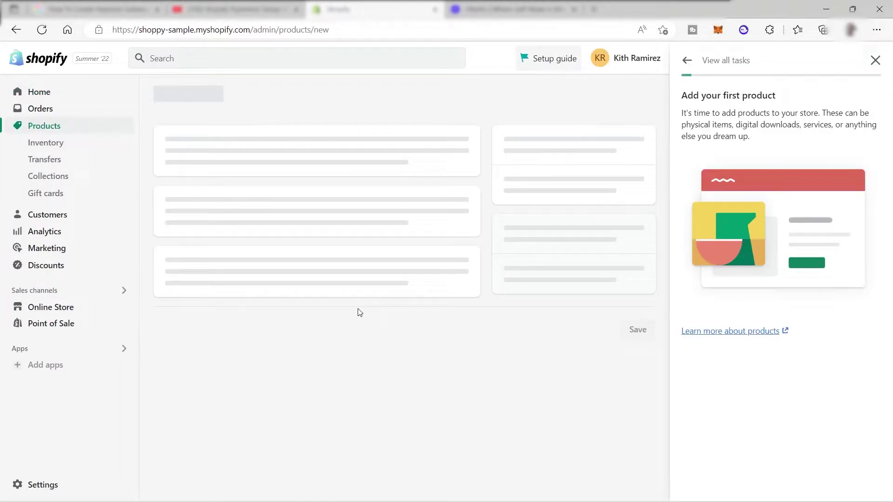
{"action": "left_click", "coordinate": [66, 129]}
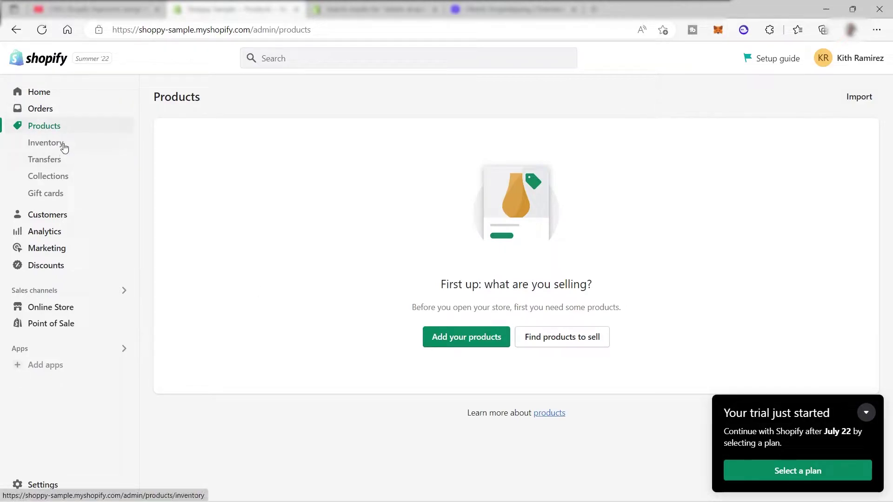
{"action": "left_click", "coordinate": [461, 344]}
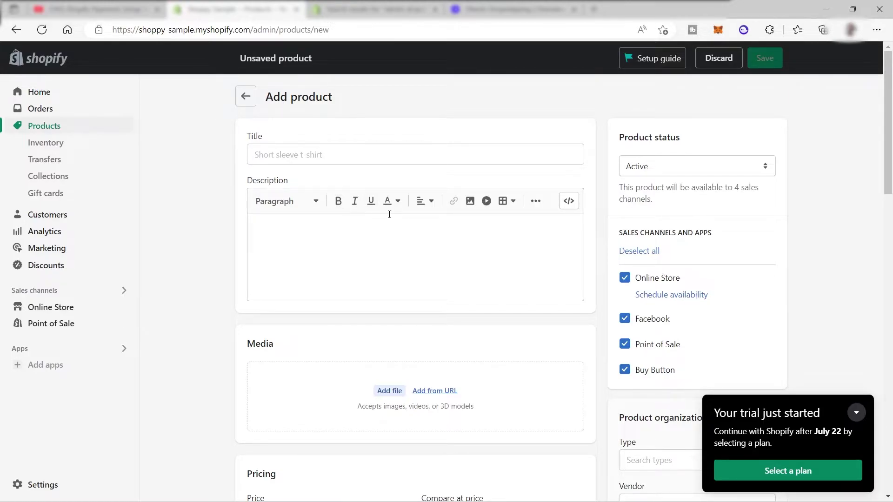
- Review the blank Add product form fields, then show Printful, PageFly and other recommended apps
{"action": "scroll", "coordinate": [389, 214], "scroll_direction": "down", "scroll_amount": 4}
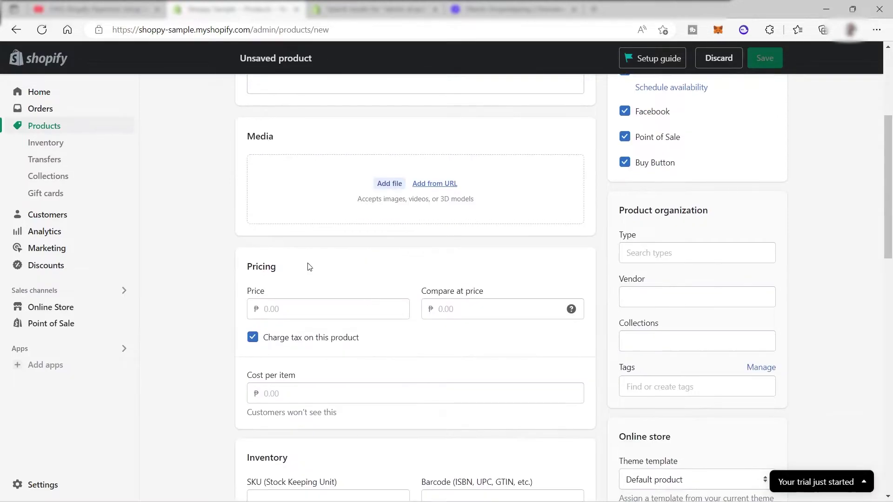
{"action": "scroll", "coordinate": [309, 266], "scroll_direction": "down", "scroll_amount": 3}
{"action": "scroll", "coordinate": [331, 313], "scroll_direction": "down", "scroll_amount": 1}
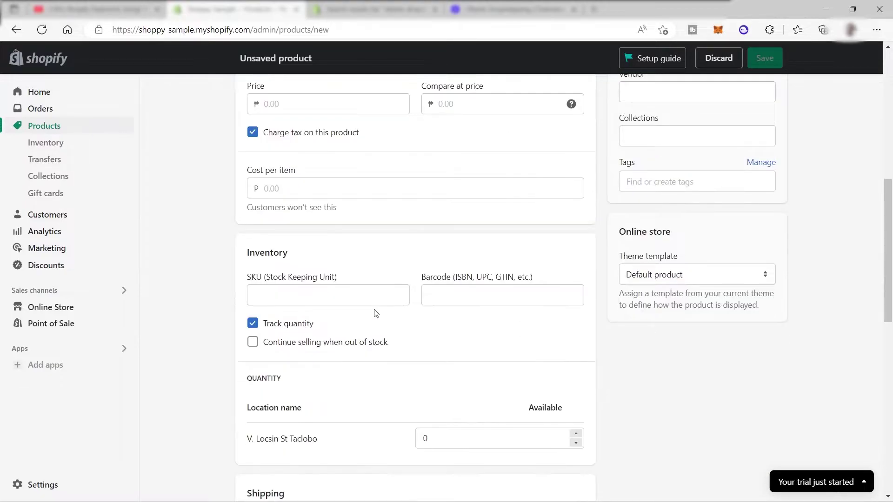
{"action": "scroll", "coordinate": [480, 307], "scroll_direction": "down", "scroll_amount": 2}
{"action": "scroll", "coordinate": [460, 289], "scroll_direction": "up", "scroll_amount": 1}
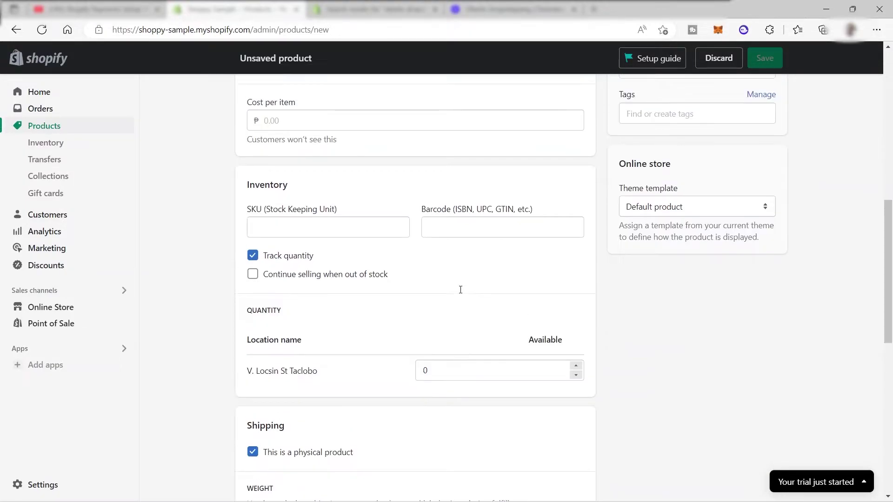
{"action": "scroll", "coordinate": [460, 293], "scroll_direction": "up", "scroll_amount": 3}
{"action": "scroll", "coordinate": [456, 289], "scroll_direction": "up", "scroll_amount": 6}
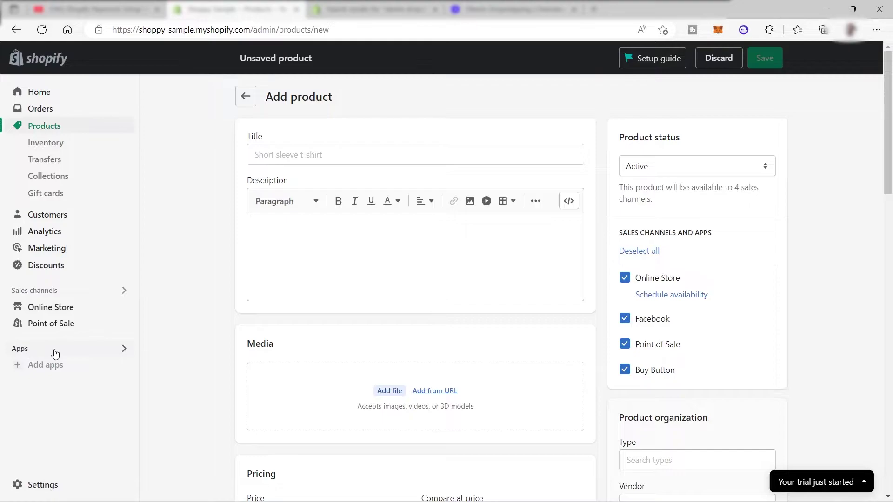
{"action": "left_click", "coordinate": [116, 354]}
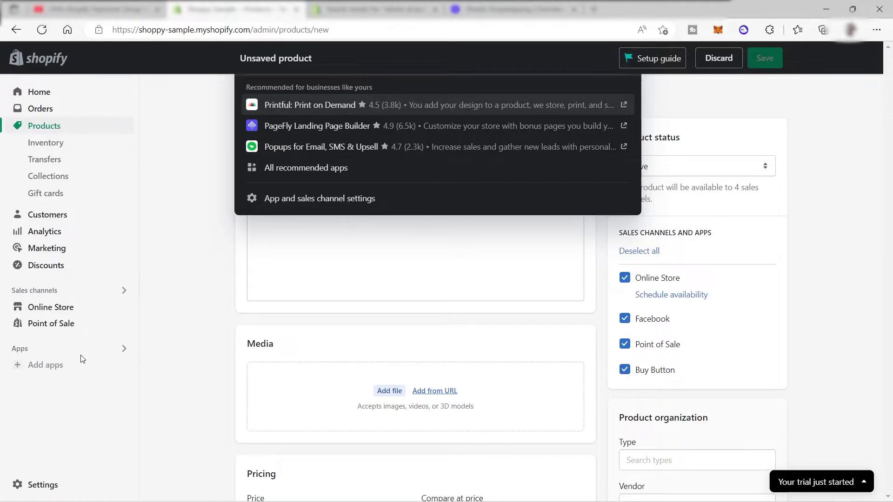
- Browse the oberlo dropshipping app results in the App Store to find CJDropshipping
{"action": "left_click", "coordinate": [390, 10]}
{"action": "scroll", "coordinate": [414, 282], "scroll_direction": "down", "scroll_amount": 2}
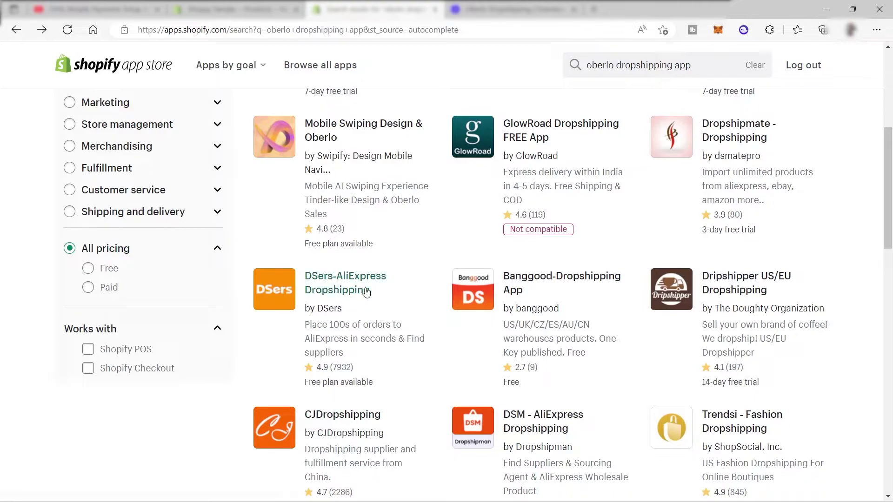
{"action": "scroll", "coordinate": [366, 292], "scroll_direction": "down", "scroll_amount": 1}
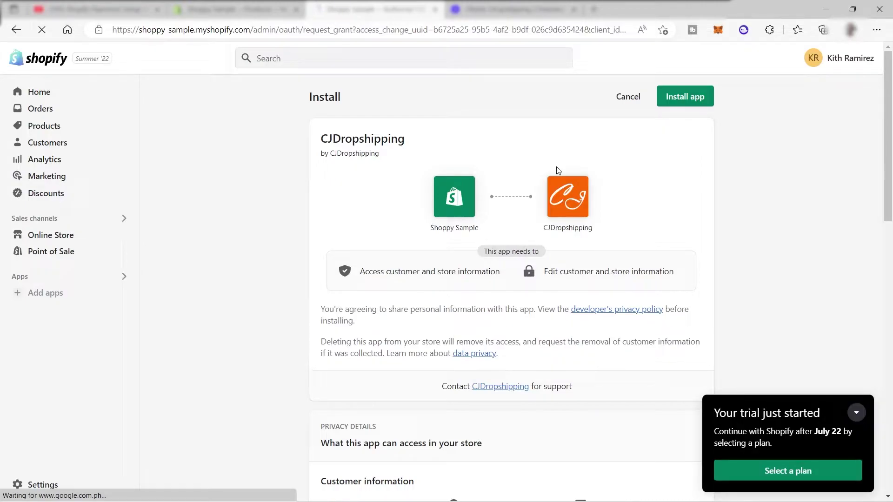
- Install CJDropshipping, dismiss its chat message, and browse the Women's Clothing subcategories
{"action": "left_click", "coordinate": [682, 97]}
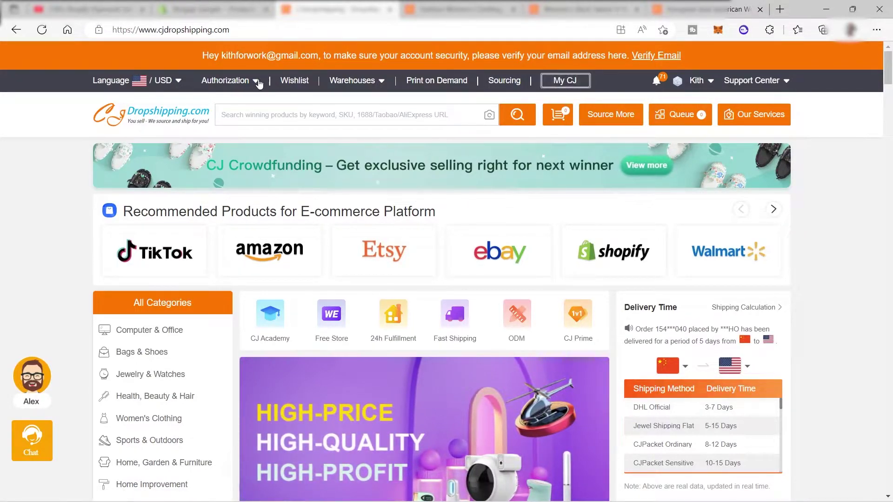
{"action": "mouse_move", "coordinate": [249, 88]}
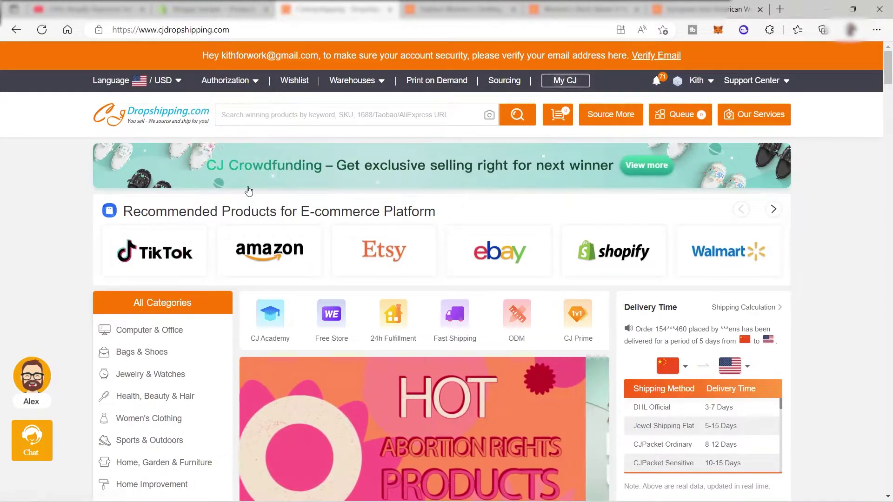
{"action": "scroll", "coordinate": [257, 190], "scroll_direction": "down", "scroll_amount": 3}
{"action": "mouse_move", "coordinate": [176, 207]}
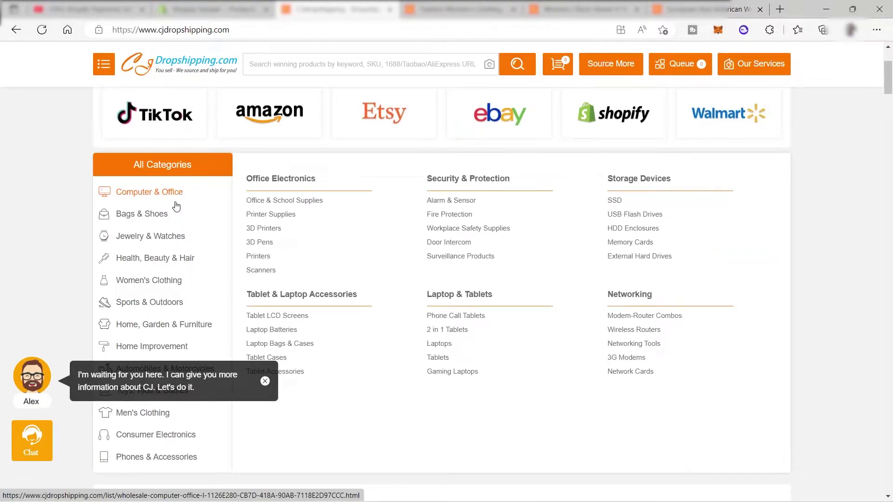
{"action": "mouse_move", "coordinate": [217, 268]}
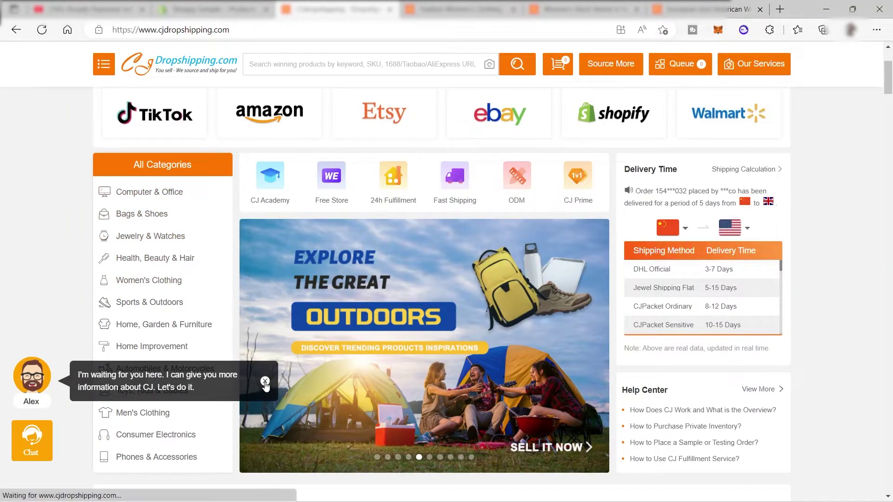
{"action": "left_click", "coordinate": [265, 382]}
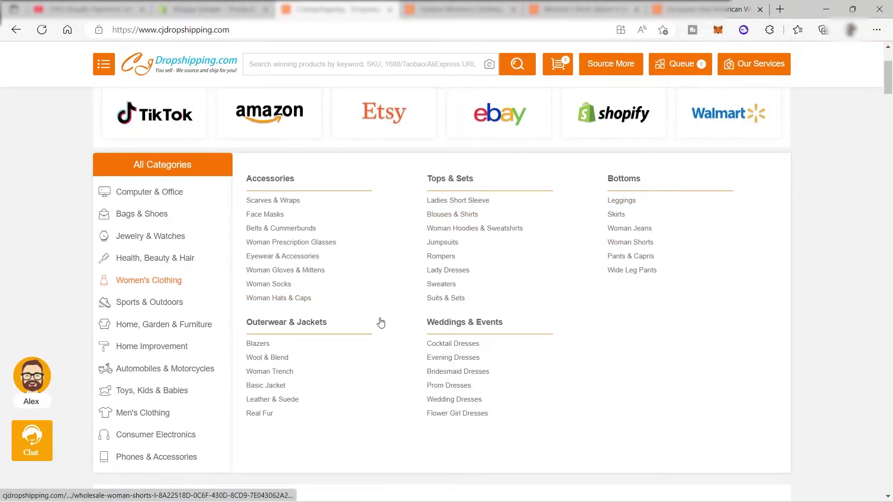
- Open the Women's Clothing wholesale listing of 160153 products
{"action": "left_click", "coordinate": [144, 281]}
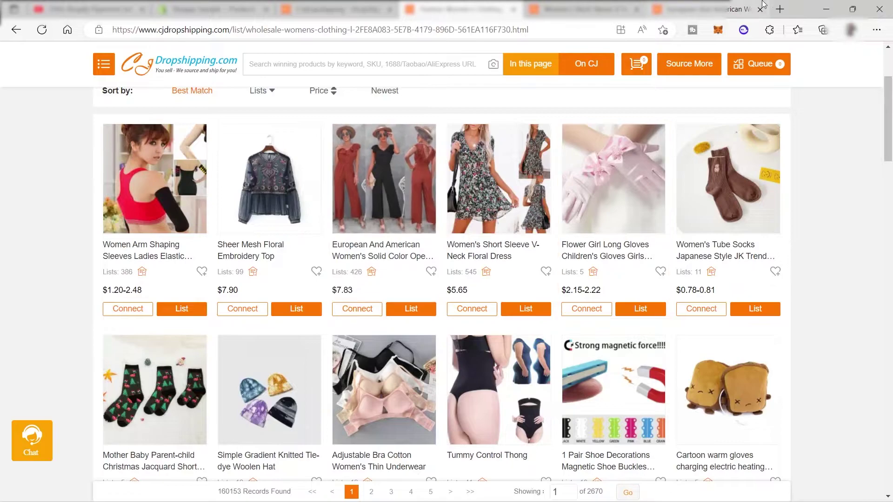
- Review the jumpsuit's listing form, then move to the Shopify Products admin with Ctrl+2
{"action": "left_click", "coordinate": [726, 9]}
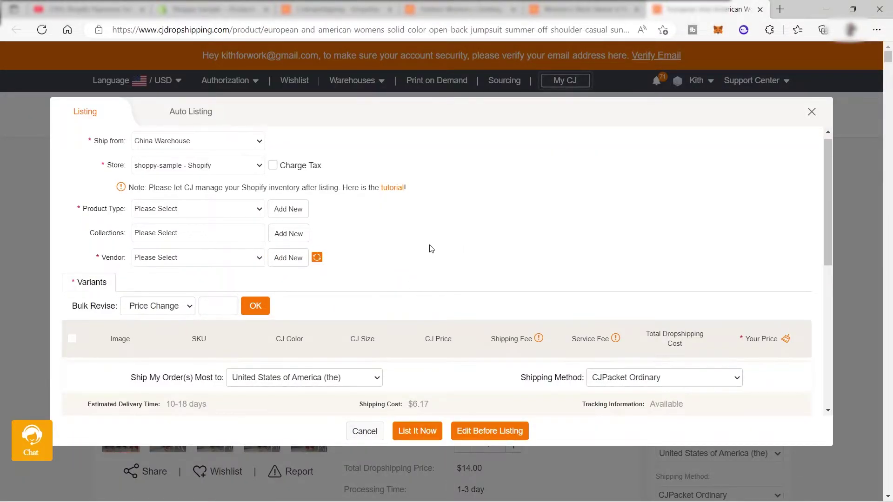
{"action": "scroll", "coordinate": [429, 247], "scroll_direction": "down", "scroll_amount": 2}
{"action": "scroll", "coordinate": [377, 247], "scroll_direction": "up", "scroll_amount": 2}
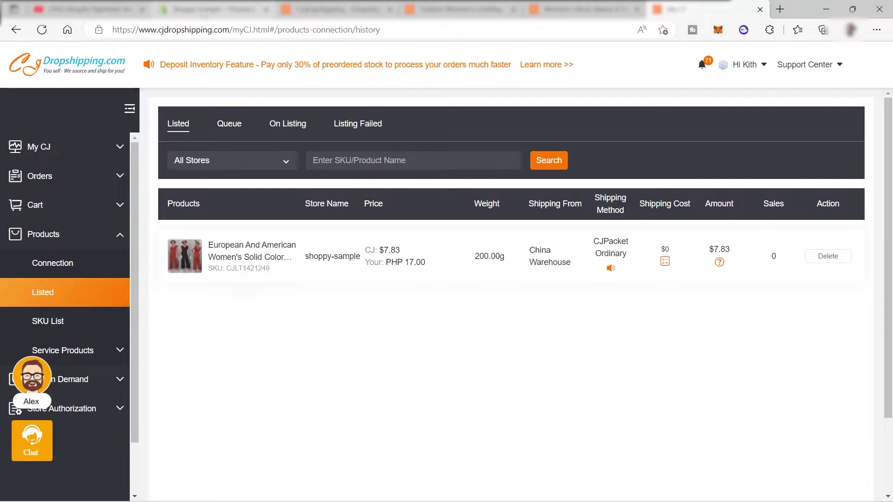
{"action": "key", "text": "ctrl+2"}
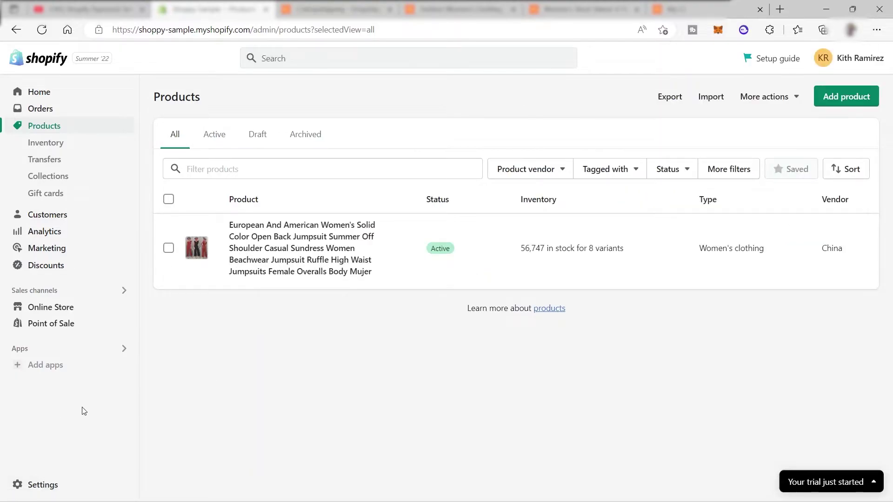
- Go to Settings > Payments and review PayPal's incomplete setup and Manual payment methods
{"action": "left_click", "coordinate": [24, 486]}
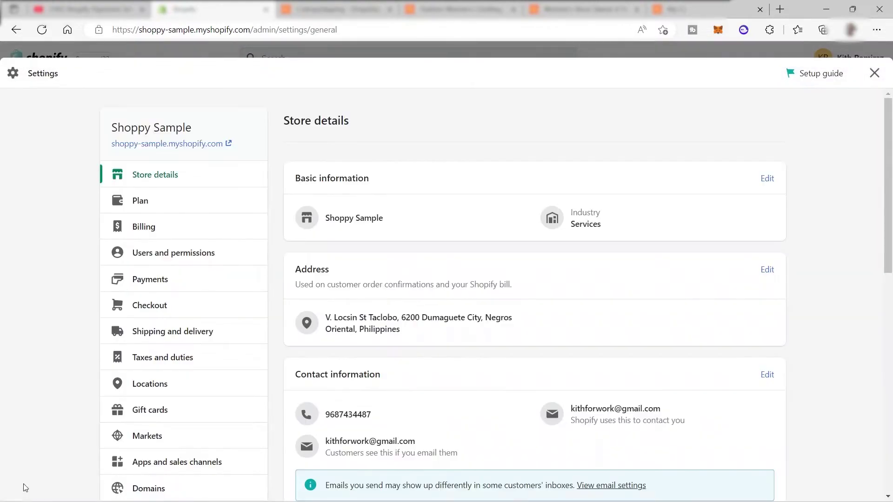
{"action": "scroll", "coordinate": [163, 241], "scroll_direction": "down", "scroll_amount": 1}
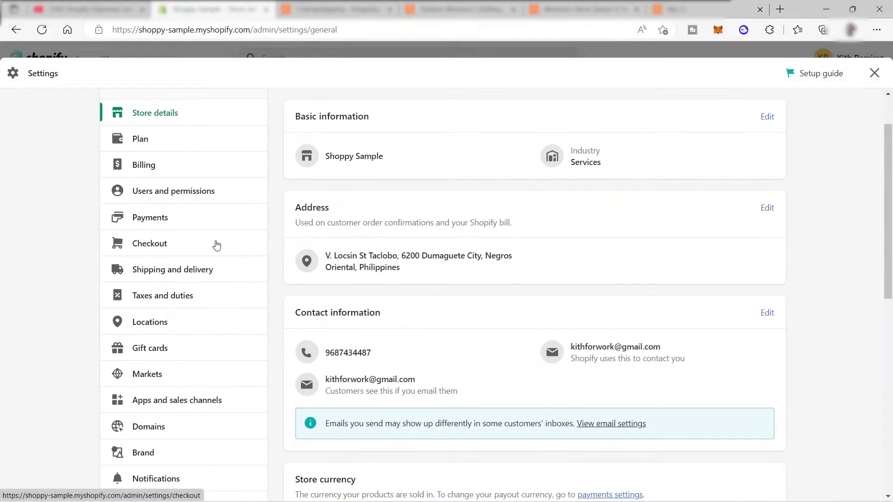
{"action": "left_click", "coordinate": [155, 223]}
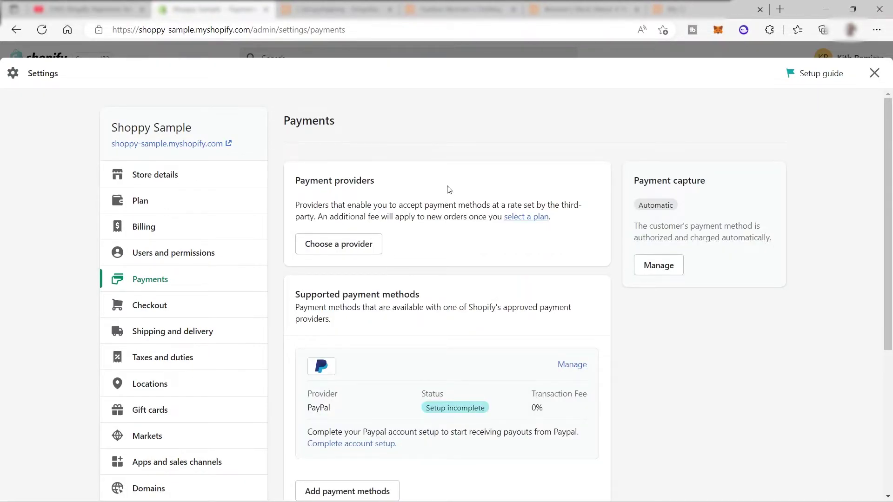
{"action": "scroll", "coordinate": [413, 197], "scroll_direction": "down", "scroll_amount": 1}
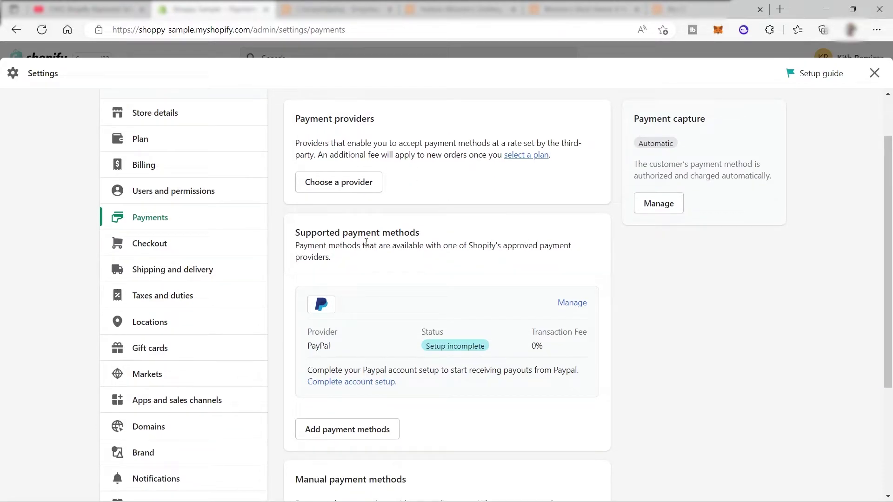
{"action": "scroll", "coordinate": [446, 251], "scroll_direction": "down", "scroll_amount": 3}
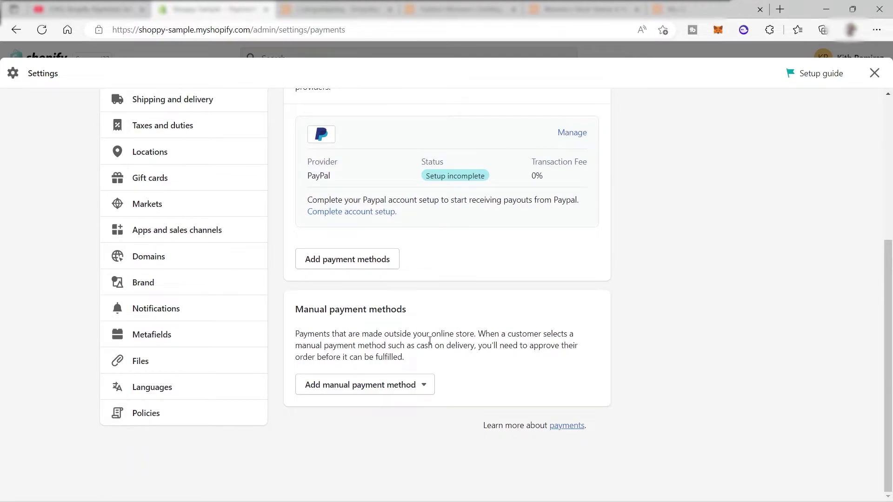
{"action": "scroll", "coordinate": [419, 330], "scroll_direction": "up", "scroll_amount": 2}
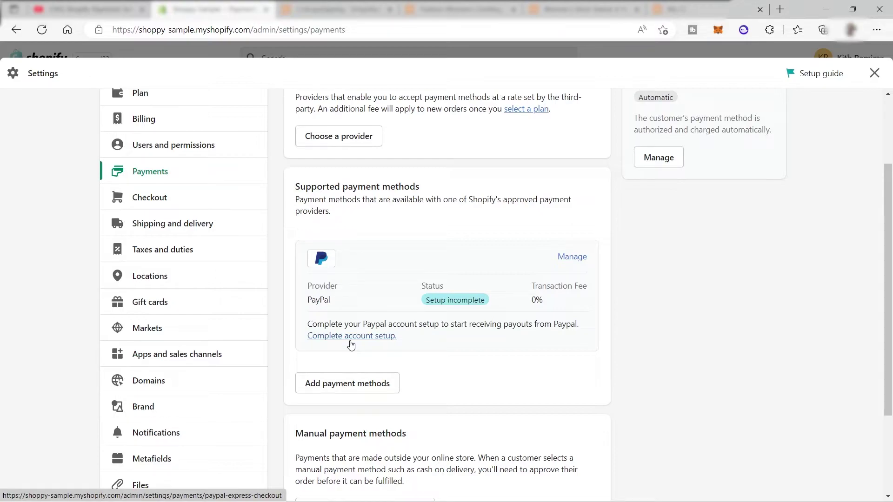
{"action": "scroll", "coordinate": [428, 321], "scroll_direction": "down", "scroll_amount": 3}
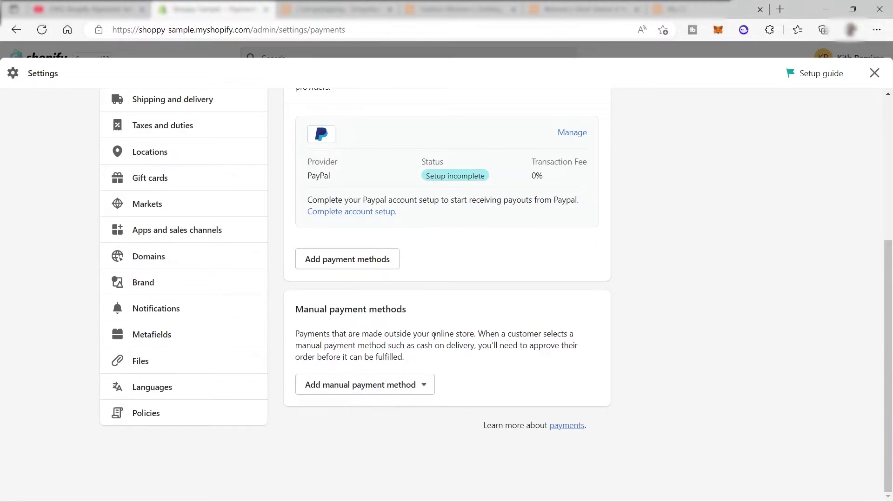
{"action": "left_click", "coordinate": [395, 392]}
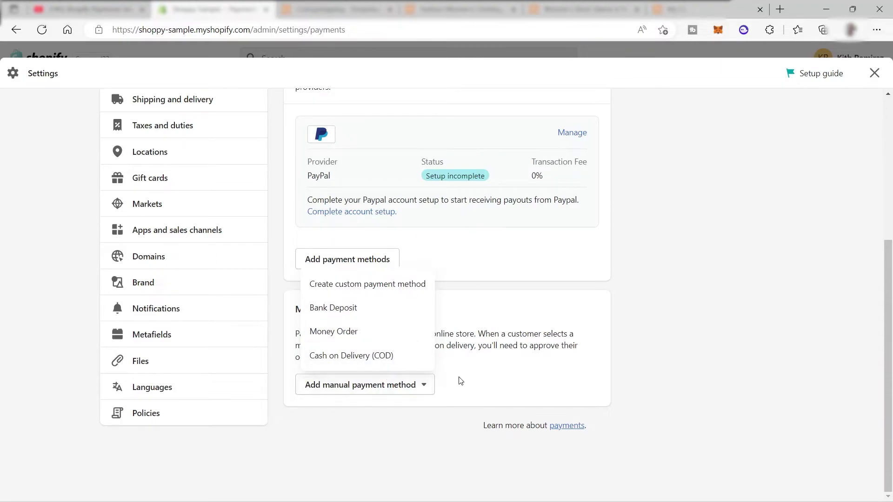
{"action": "left_click", "coordinate": [449, 318]}
{"action": "scroll", "coordinate": [449, 318], "scroll_direction": "up", "scroll_amount": 5}
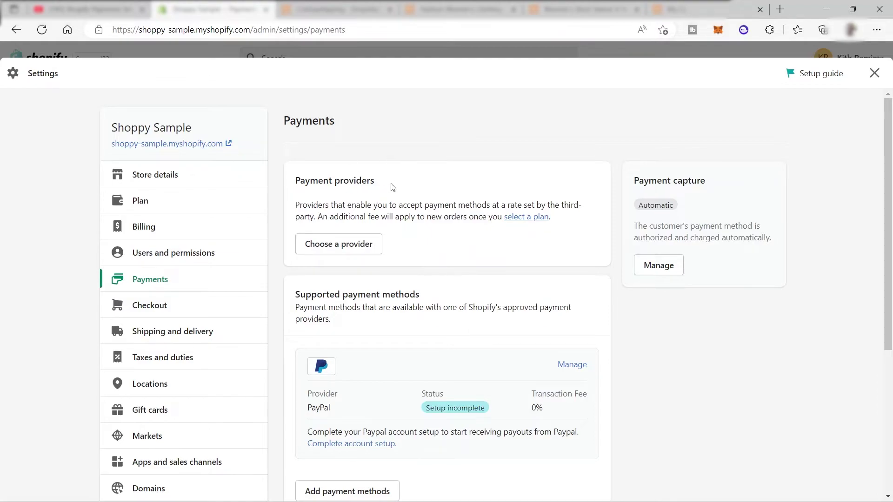
- Choose a provider and browse third-party options such as Bogus Gateway, 2Checkout and MOLPay
{"action": "left_click", "coordinate": [338, 244]}
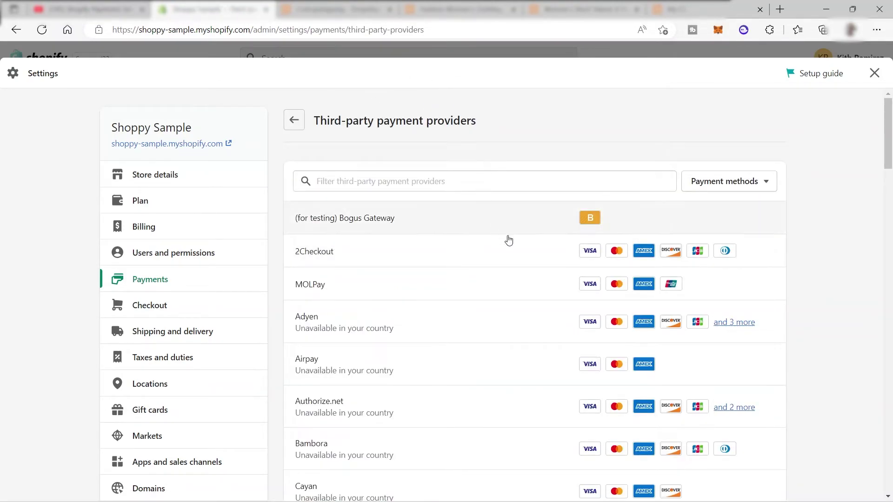
{"action": "scroll", "coordinate": [411, 263], "scroll_direction": "down", "scroll_amount": 1}
{"action": "scroll", "coordinate": [414, 264], "scroll_direction": "up", "scroll_amount": 1}
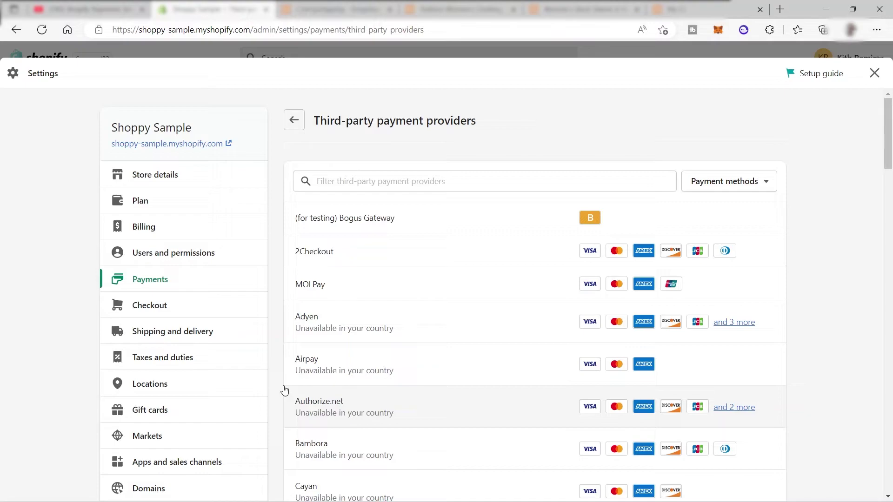
{"action": "left_click", "coordinate": [377, 253]}
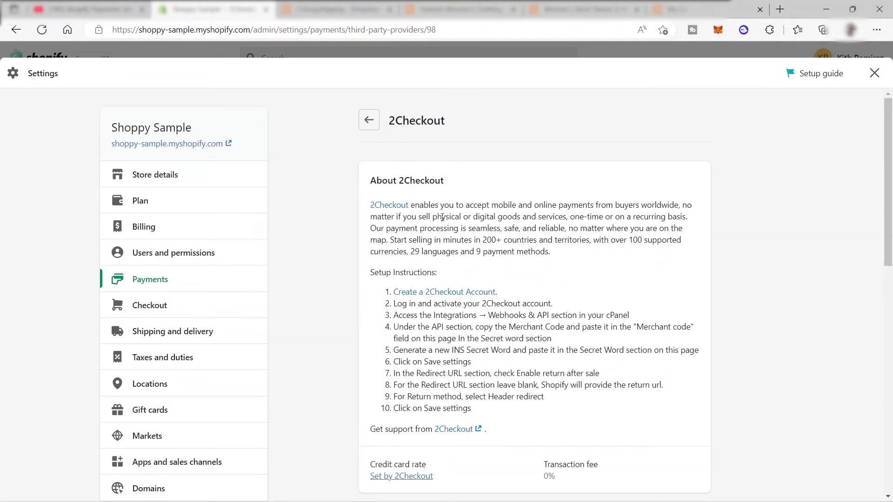
{"action": "left_click_drag", "start_coordinate": [589, 257], "coordinate": [355, 201]}
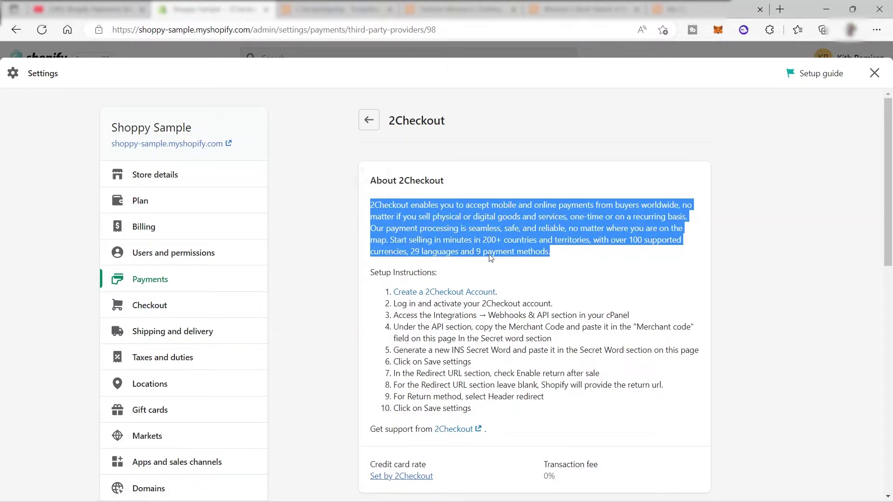
{"action": "left_click", "coordinate": [534, 183]}
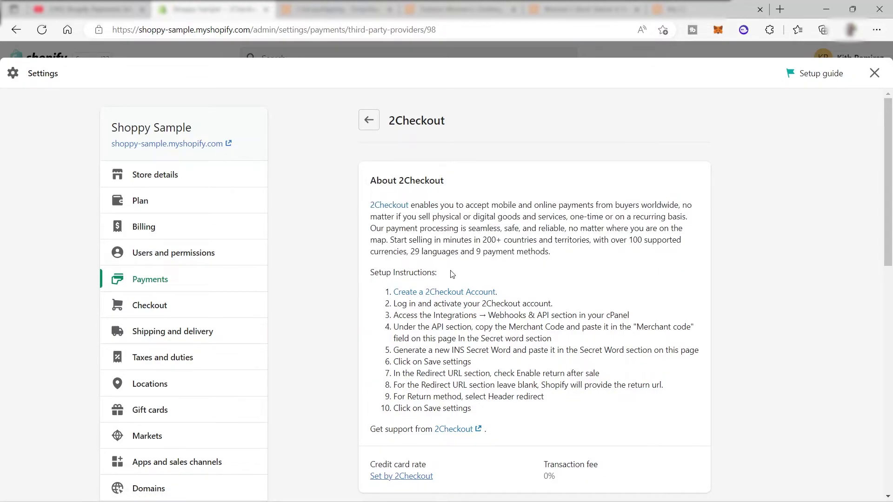
{"action": "left_click_drag", "start_coordinate": [451, 272], "coordinate": [352, 278]}
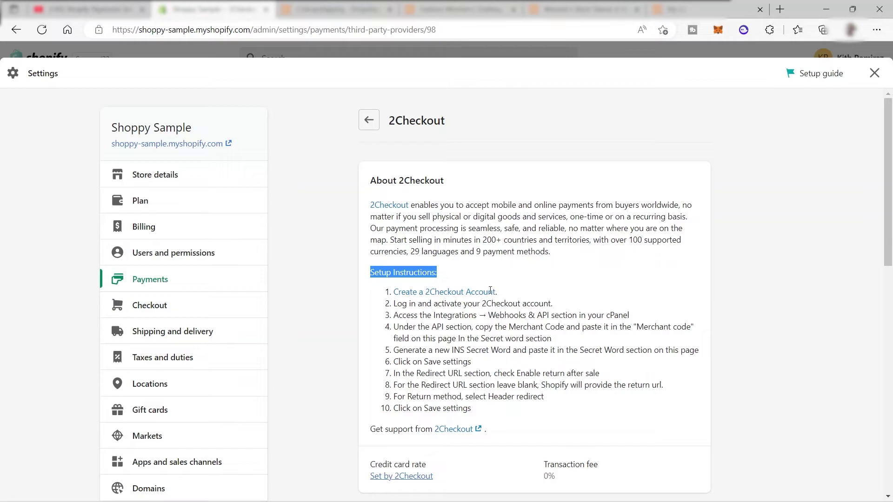
{"action": "left_click", "coordinate": [512, 303]}
{"action": "scroll", "coordinate": [512, 303], "scroll_direction": "down", "scroll_amount": 10}
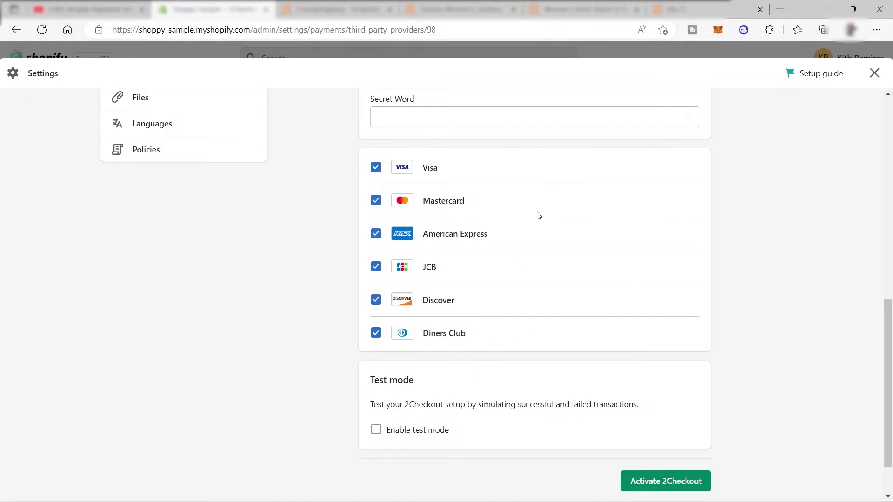
{"action": "scroll", "coordinate": [498, 265], "scroll_direction": "up", "scroll_amount": 3}
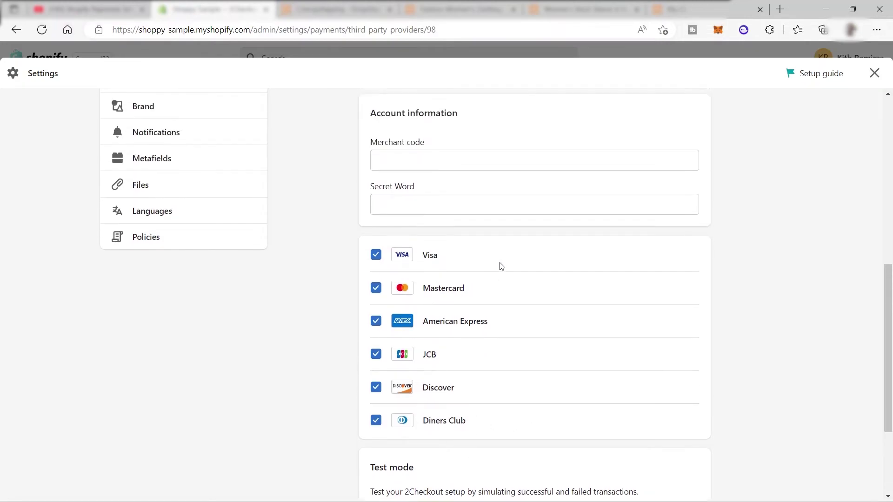
{"action": "scroll", "coordinate": [501, 266], "scroll_direction": "up", "scroll_amount": 9}
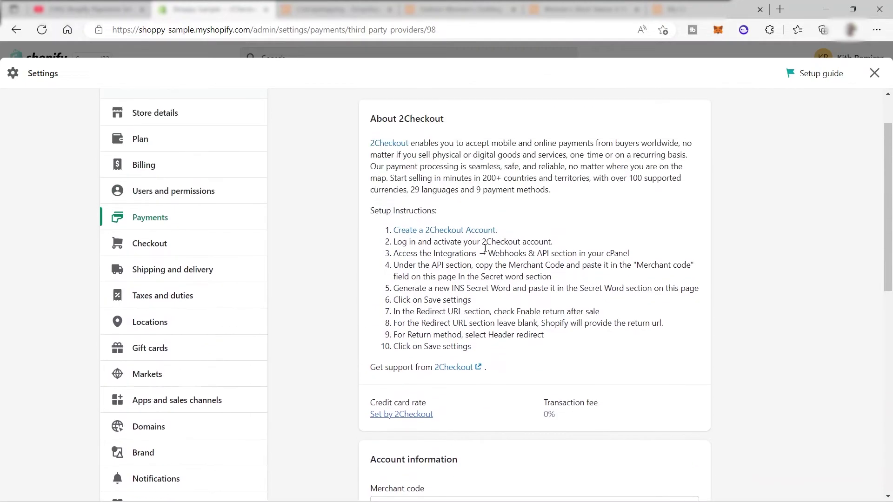
{"action": "left_click", "coordinate": [368, 119]}
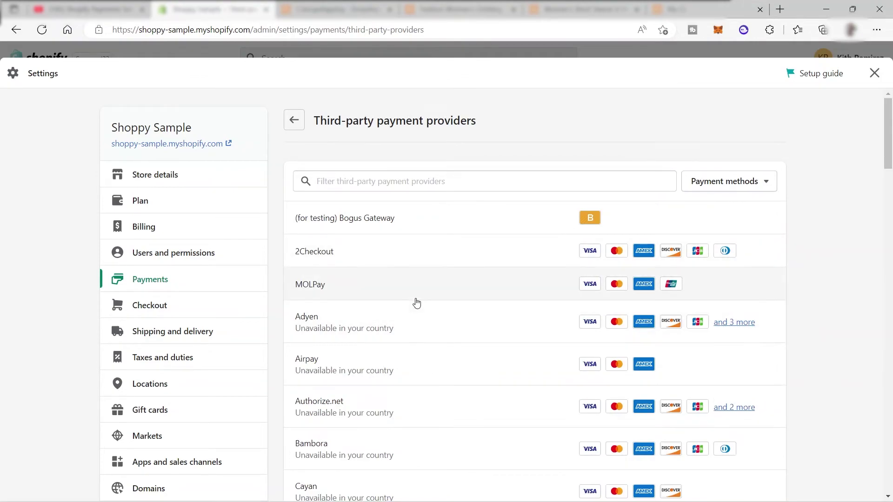
- Go back to the main Payments settings and open Add payment methods under Supported payment methods
{"action": "scroll", "coordinate": [417, 305], "scroll_direction": "down", "scroll_amount": 3}
{"action": "scroll", "coordinate": [415, 303], "scroll_direction": "down", "scroll_amount": 3}
{"action": "key", "text": "alt+Left"}
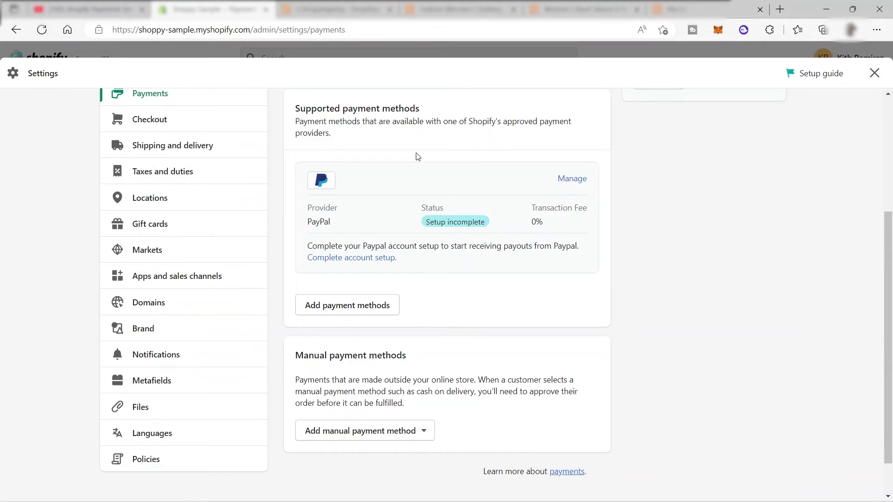
{"action": "left_click_drag", "start_coordinate": [372, 147], "coordinate": [470, 121]}
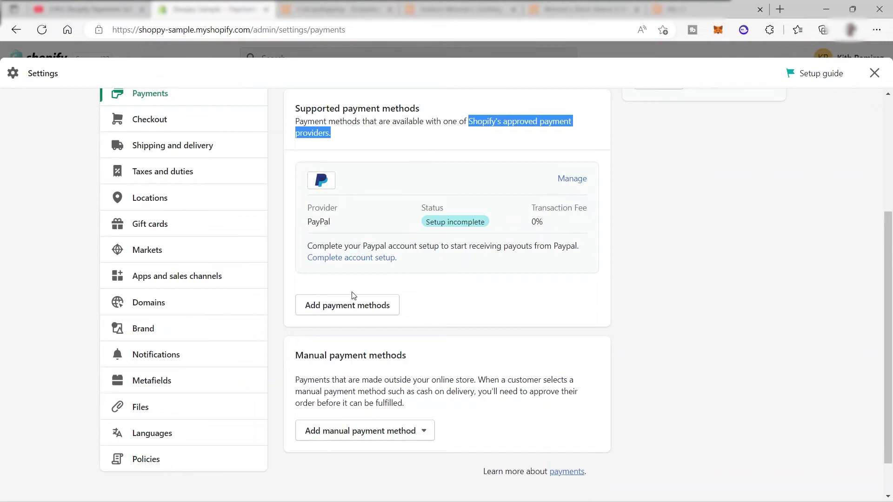
{"action": "left_click", "coordinate": [332, 312]}
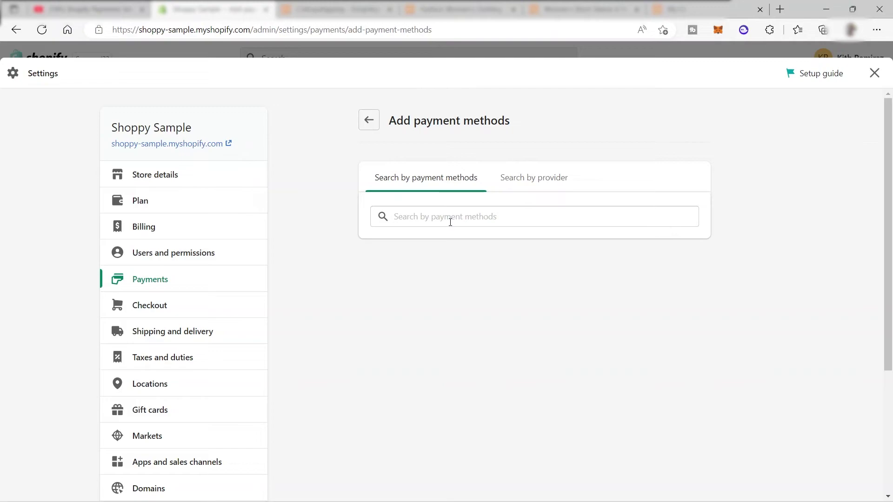
{"action": "left_click", "coordinate": [450, 222]}
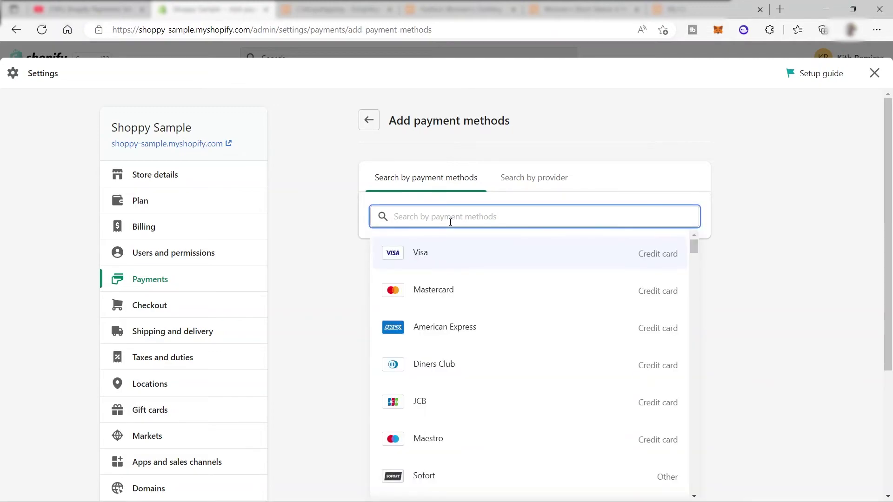
{"action": "left_click", "coordinate": [469, 247]}
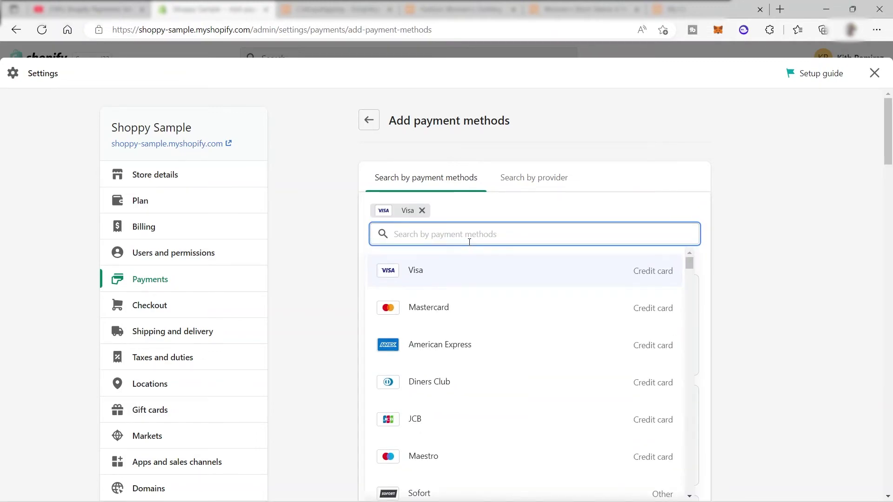
{"action": "left_click", "coordinate": [494, 318]}
{"action": "left_click", "coordinate": [501, 342]}
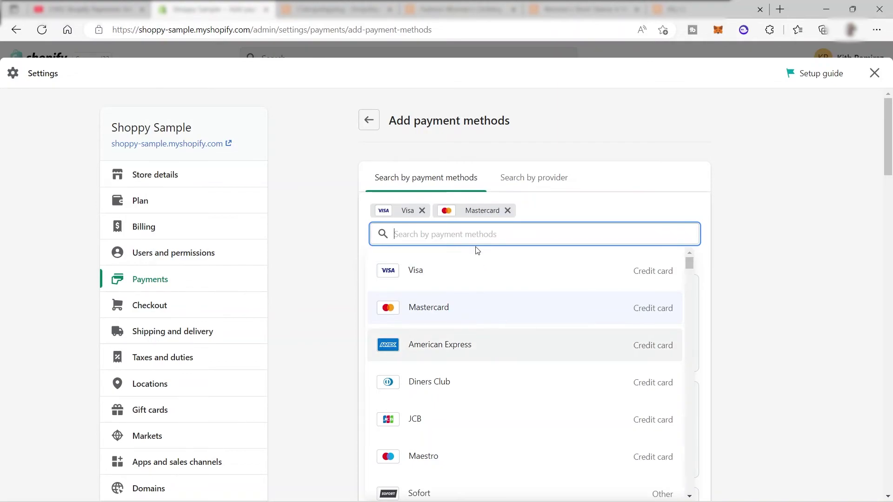
{"action": "left_click", "coordinate": [684, 207]}
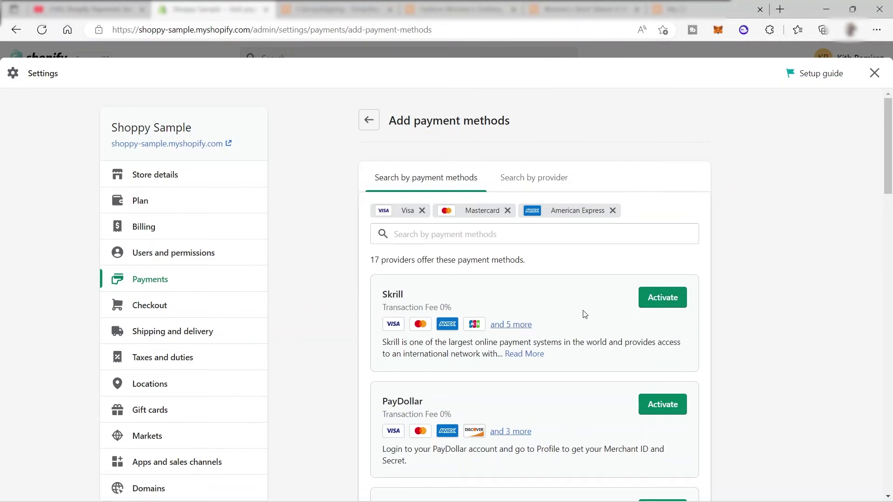
{"action": "scroll", "coordinate": [610, 315], "scroll_direction": "down", "scroll_amount": 3}
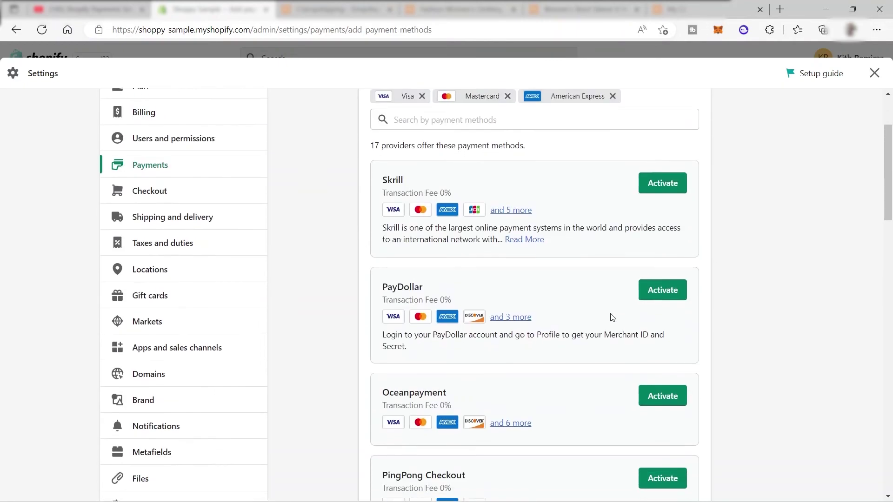
{"action": "scroll", "coordinate": [610, 315], "scroll_direction": "up", "scroll_amount": 3}
{"action": "left_click", "coordinate": [612, 211]}
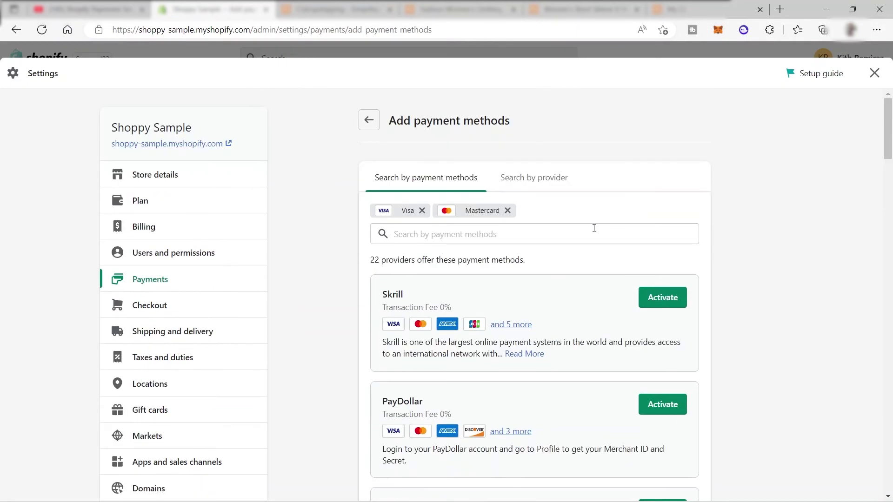
{"action": "left_click", "coordinate": [507, 210]}
{"action": "left_click", "coordinate": [422, 210]}
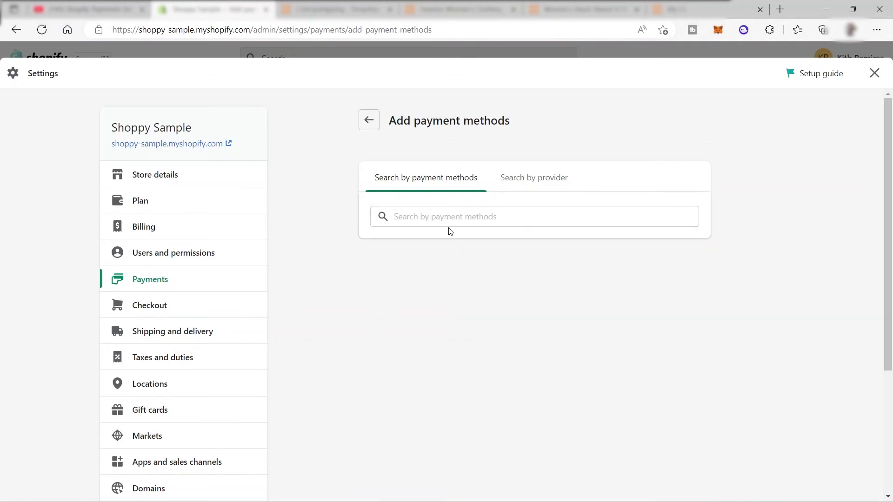
{"action": "left_click", "coordinate": [471, 223]}
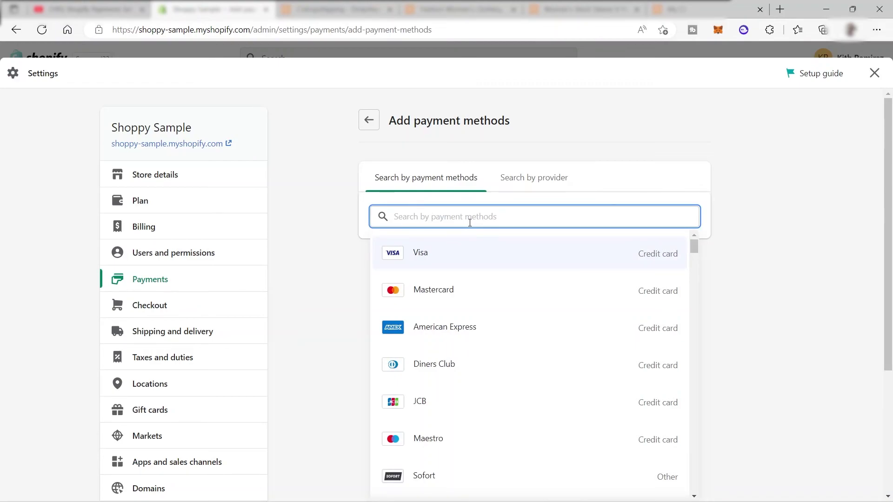
{"action": "type", "text": "paymaya"}
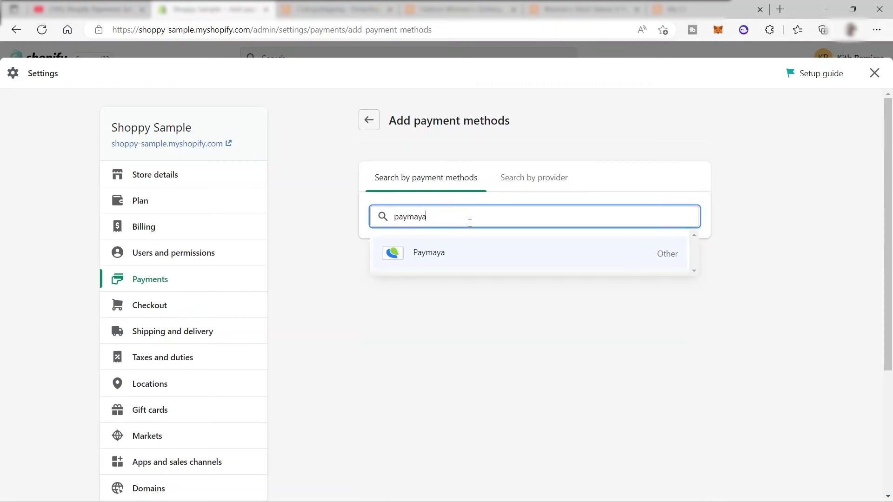
{"action": "left_click", "coordinate": [433, 256]}
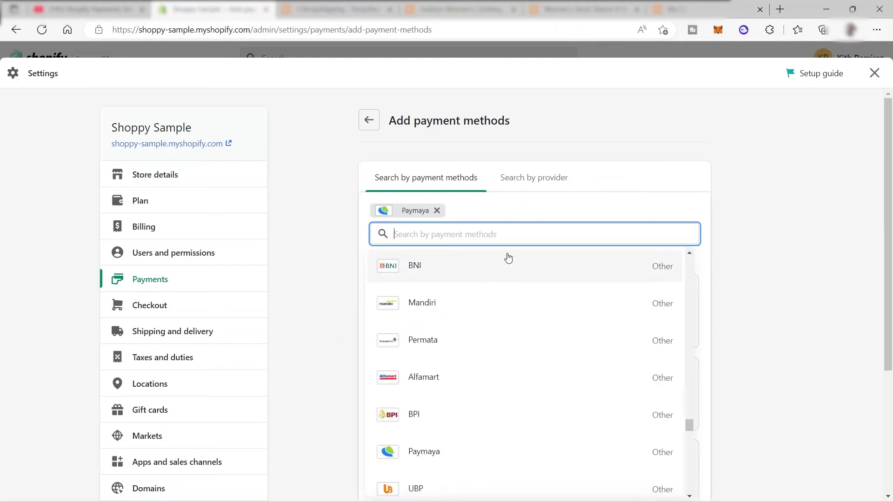
{"action": "left_click", "coordinate": [636, 211]}
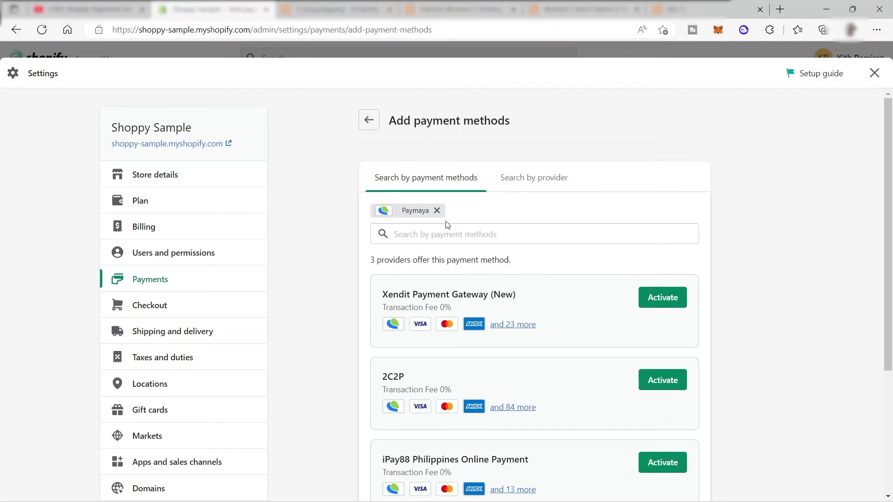
{"action": "left_click", "coordinate": [437, 210]}
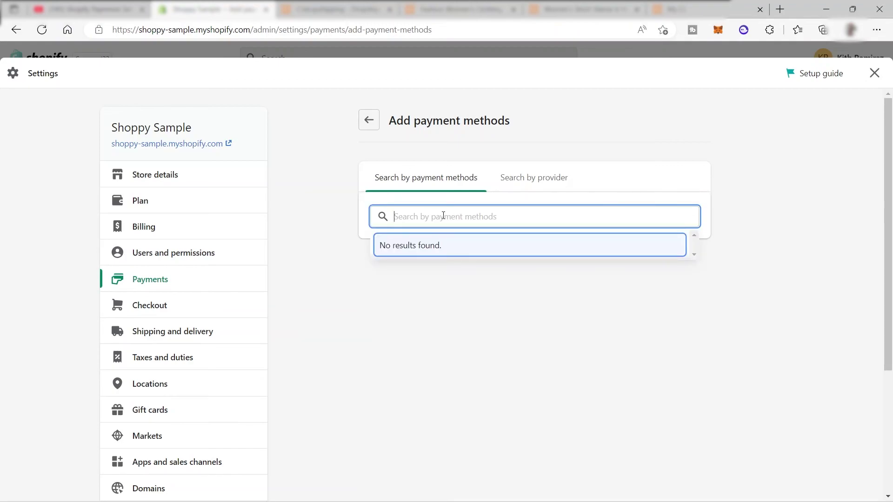
- Filter providers by Bitcoin to list BitPay, Coinbase Commerce, FasterPay and Paymentwall
{"action": "type", "text": "bit"}
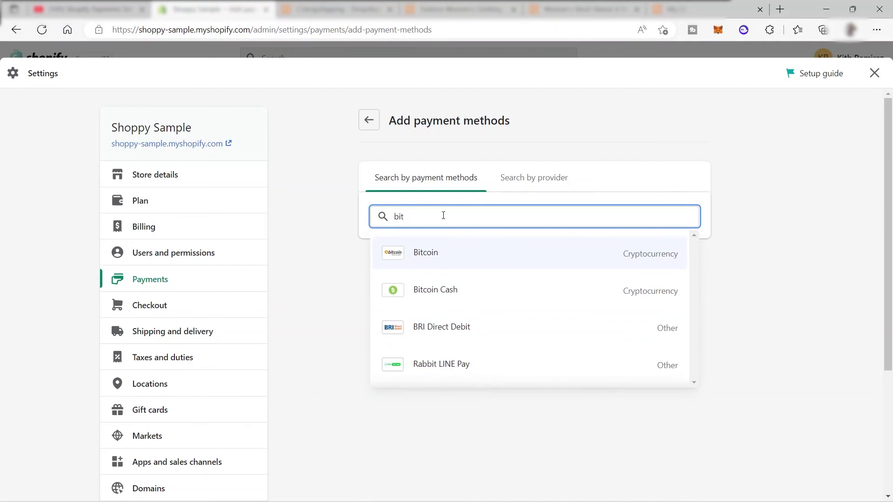
{"action": "type", "text": "coin"}
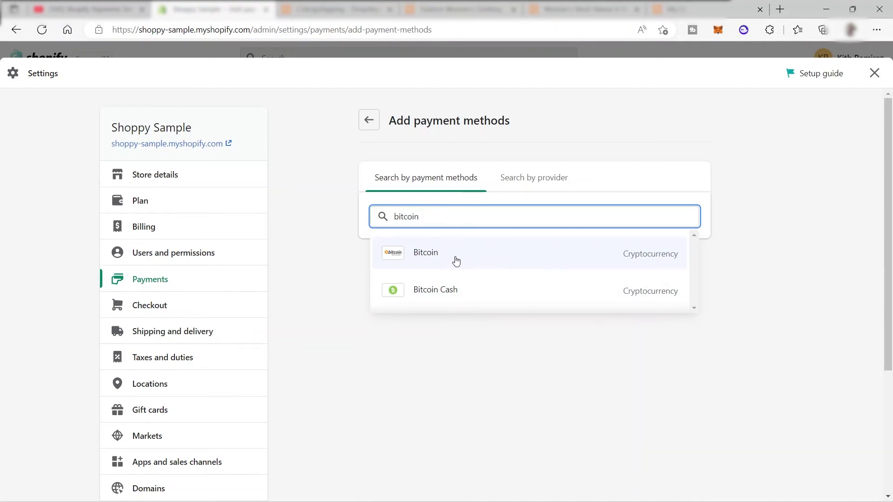
{"action": "left_click", "coordinate": [509, 256]}
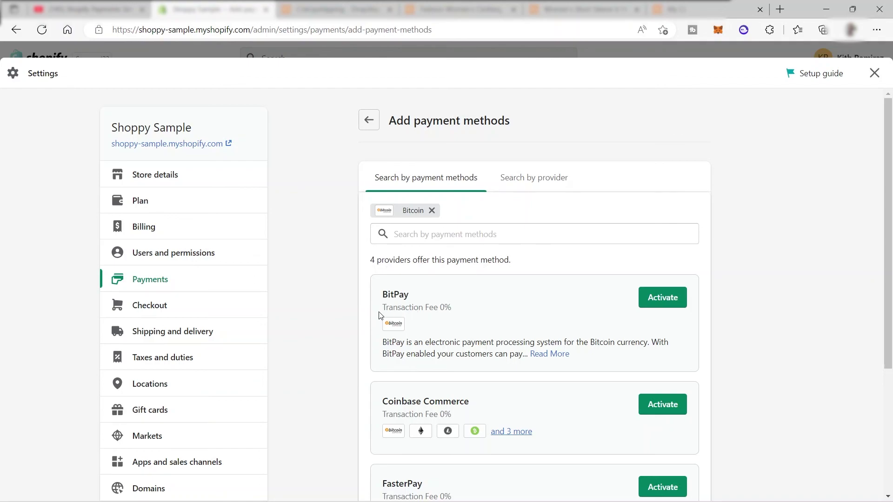
{"action": "scroll", "coordinate": [498, 302], "scroll_direction": "down", "scroll_amount": 1}
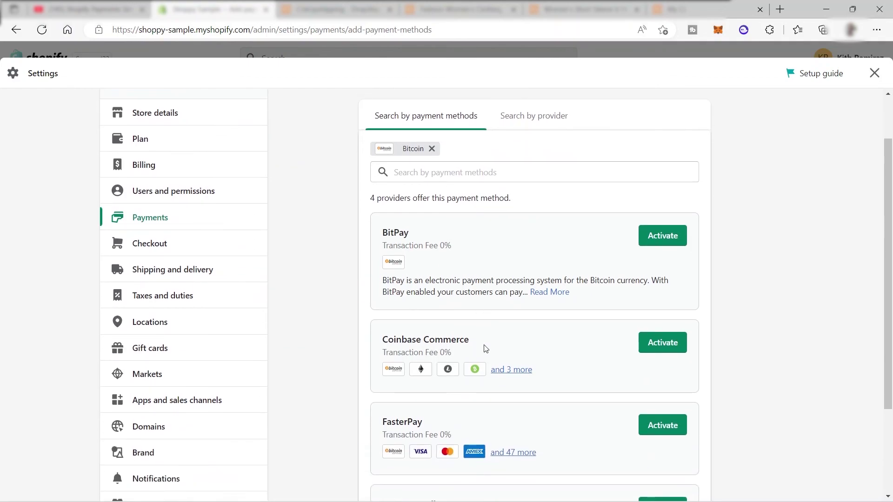
{"action": "scroll", "coordinate": [482, 350], "scroll_direction": "down", "scroll_amount": 2}
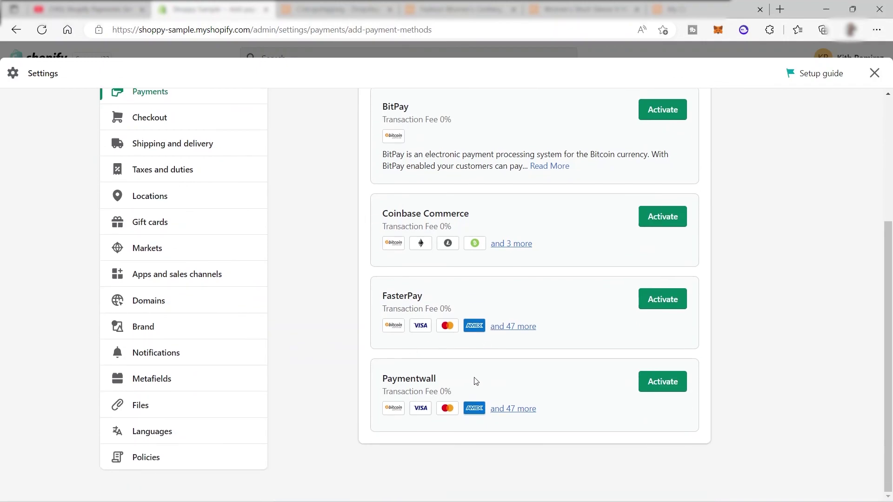
{"action": "scroll", "coordinate": [519, 373], "scroll_direction": "up", "scroll_amount": 3}
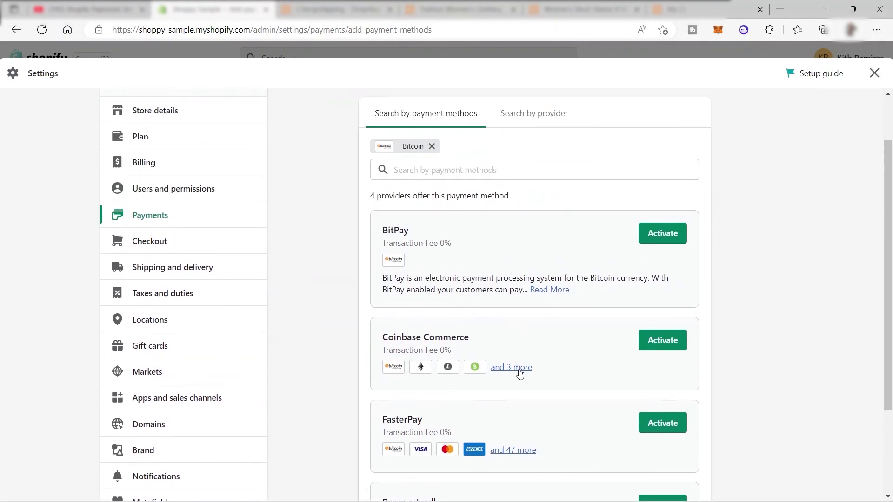